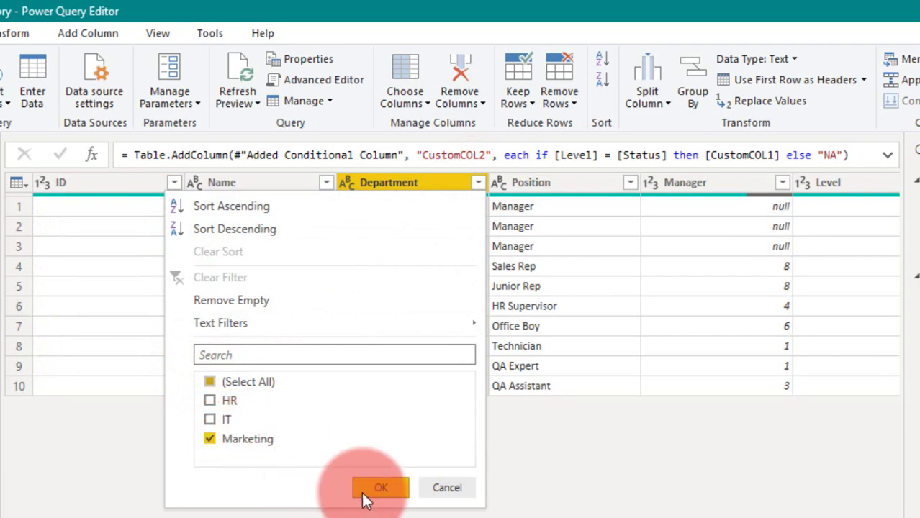
# Keep only the Marketing rows of the EmployeeData query's Department column and apply the query changes to the report
pyautogui.click(369, 487)
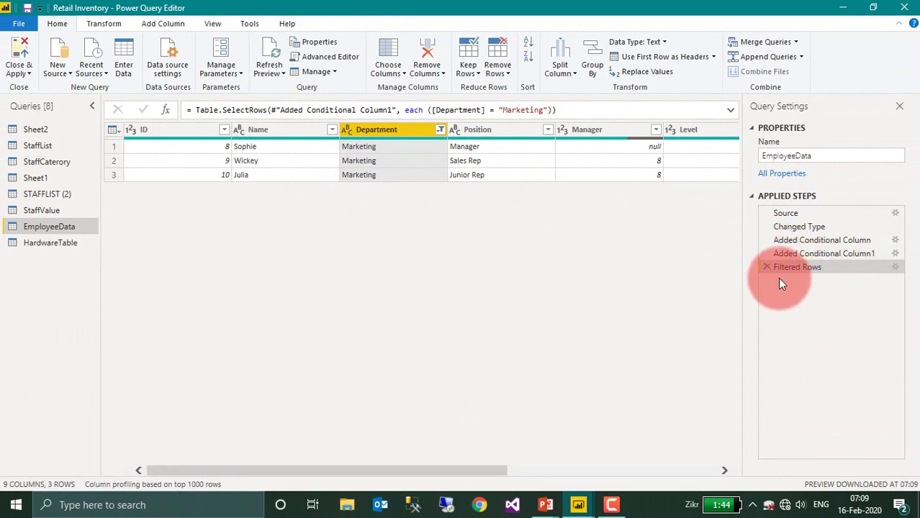
pyautogui.click(20, 54)
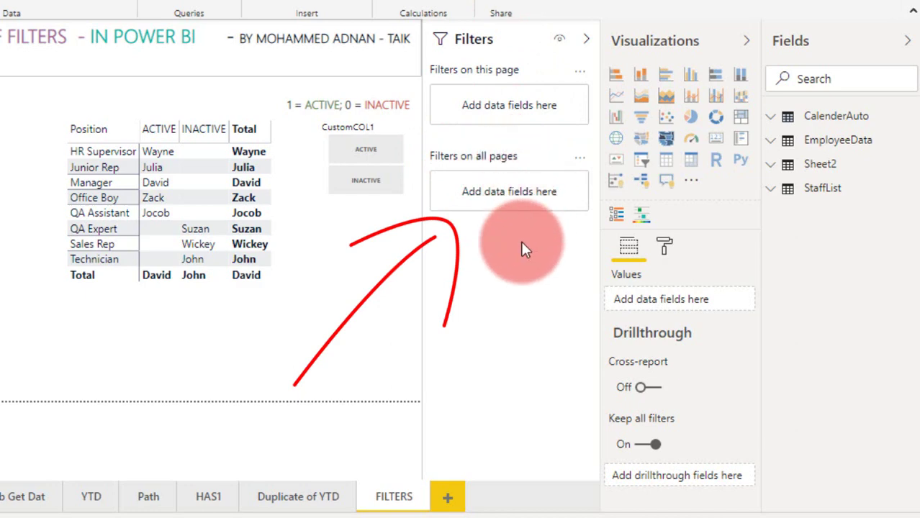
# Add Position from EmployeeData as a filter on all pages, selecting Manager and Office Boy
pyautogui.click(779, 144)
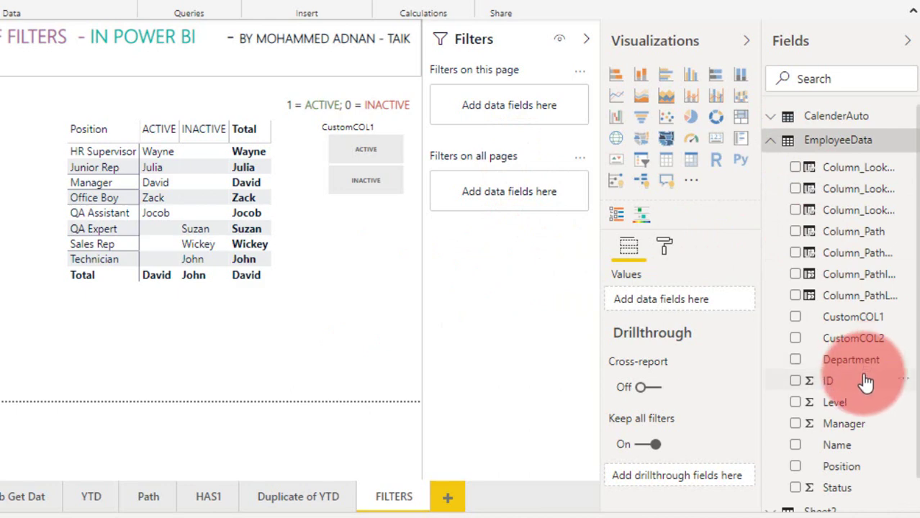
pyautogui.scroll(-1, 866, 383)
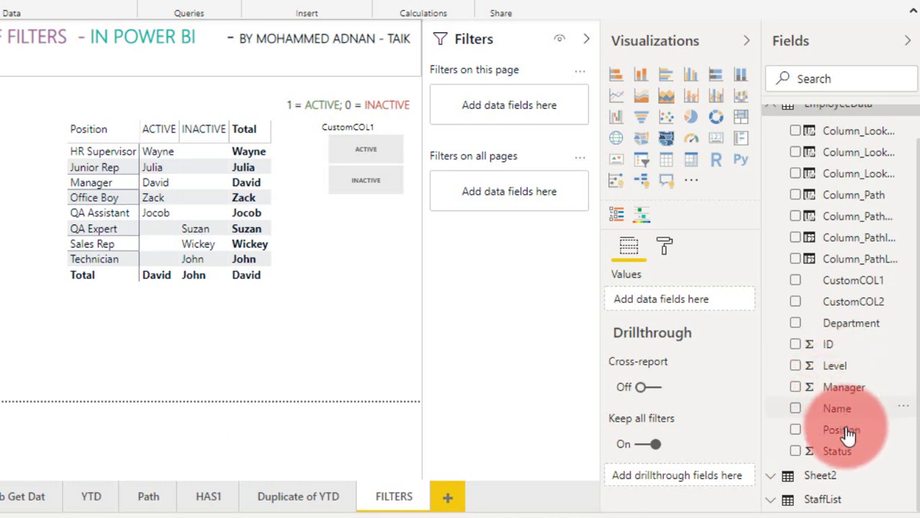
pyautogui.moveTo(842, 430); pyautogui.dragTo(508, 196)
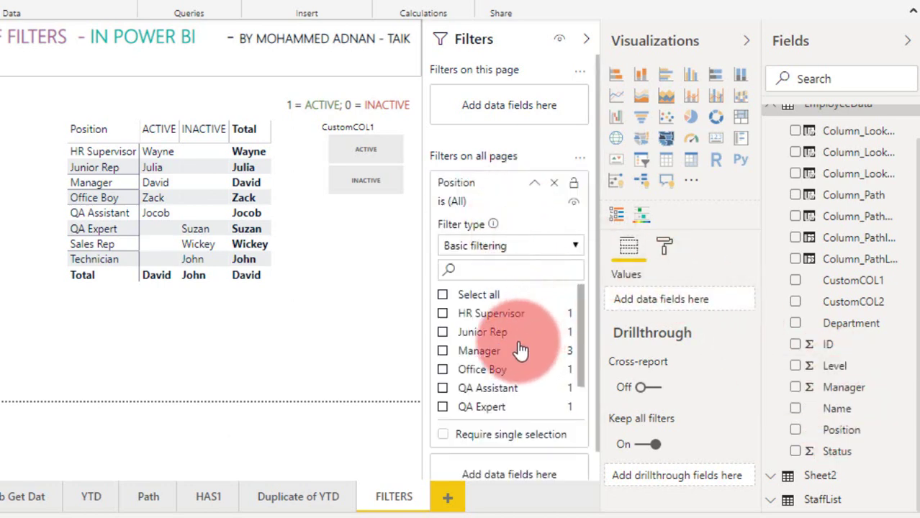
pyautogui.click(443, 352)
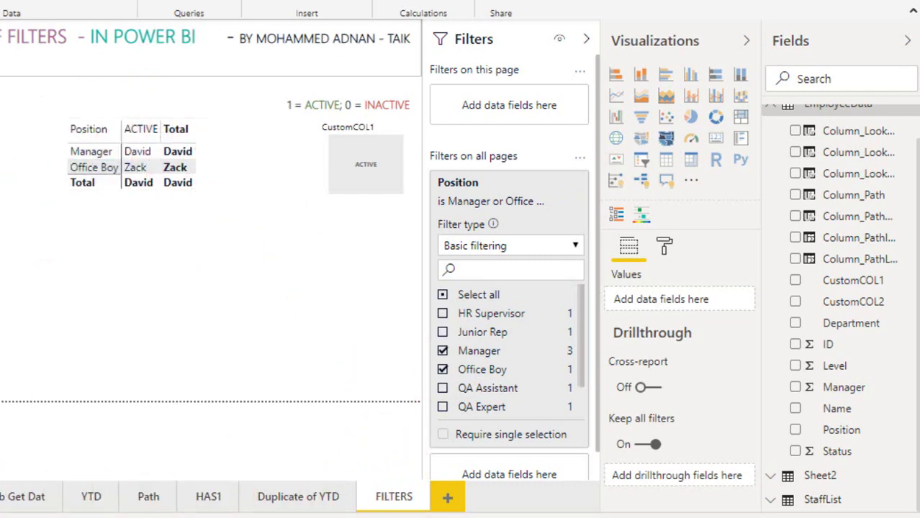
pyautogui.moveTo(298, 495); pyautogui.dragTo(335, 458)
# Remove the all-pages Position filter and add Position as a filter on this page, selecting Manager
pyautogui.click(554, 184)
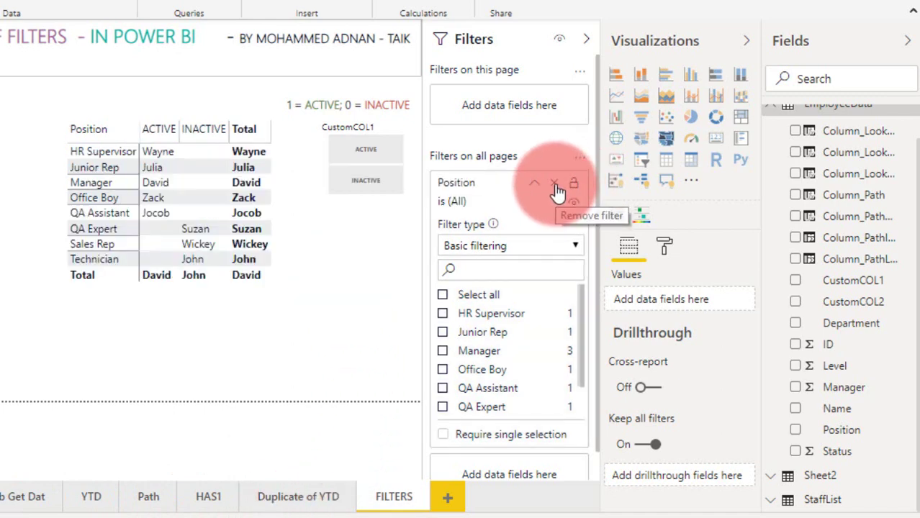
pyautogui.click(557, 187)
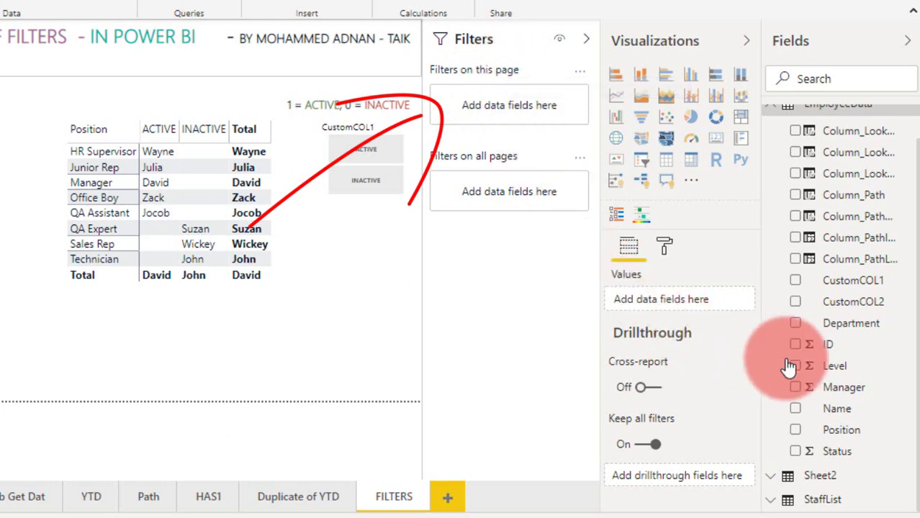
pyautogui.moveTo(838, 428)
pyautogui.mouseDown()
pyautogui.moveTo(818, 395)
pyautogui.moveTo(523, 102)
pyautogui.moveTo(524, 113)
pyautogui.mouseUp()
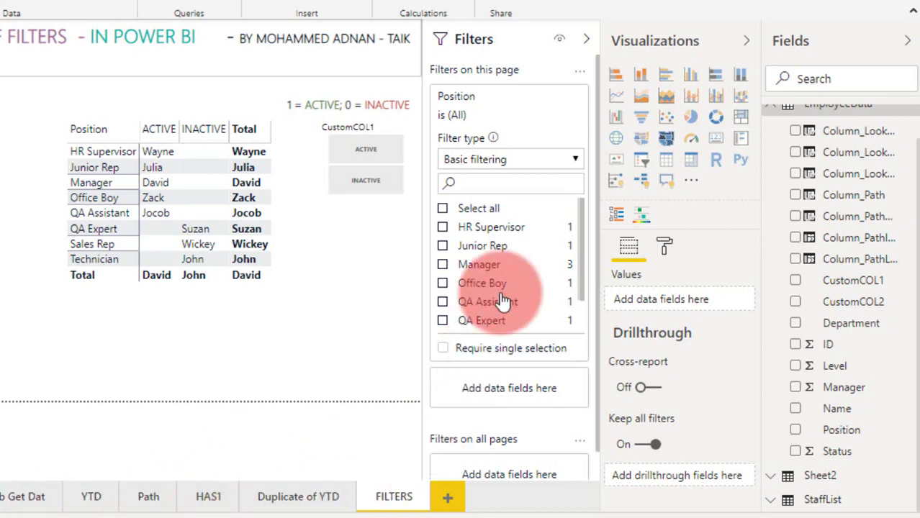
pyautogui.click(478, 264)
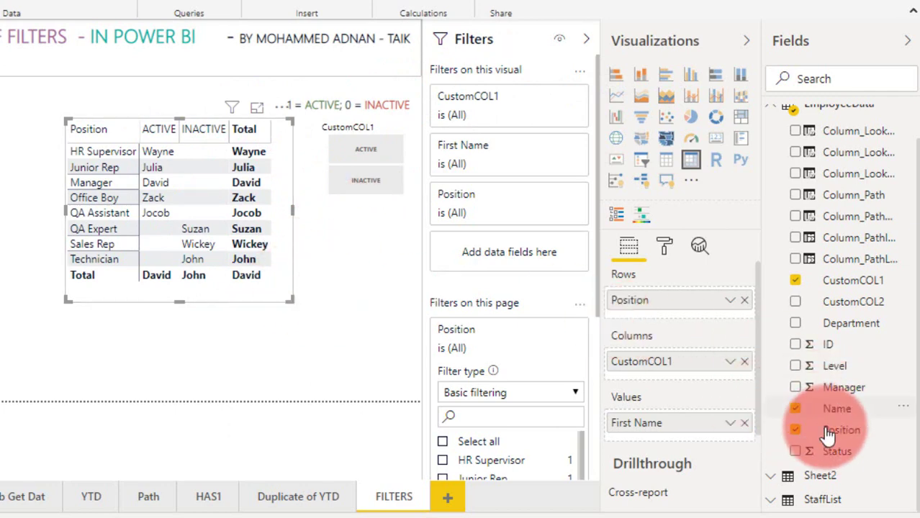
# Limit the matrix visual's own Position filter to HR Supervisor and Office Boy
pyautogui.click(474, 200)
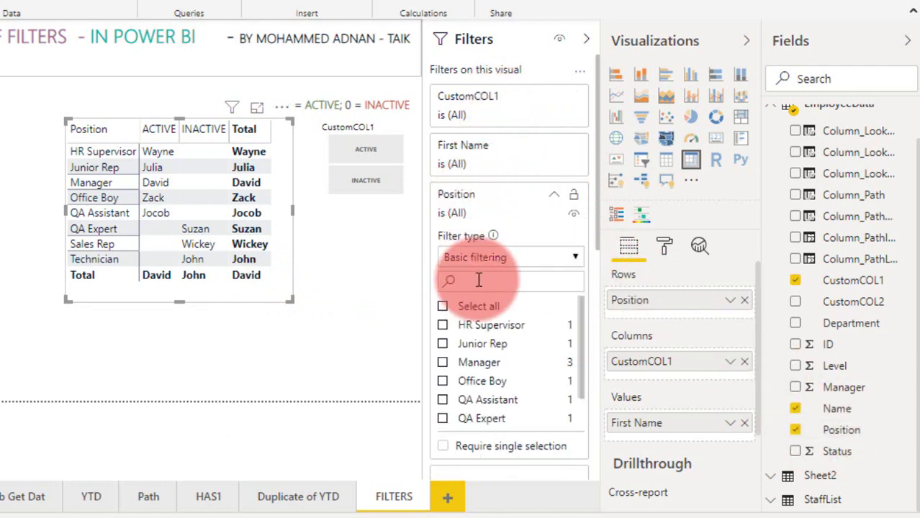
pyautogui.click(443, 326)
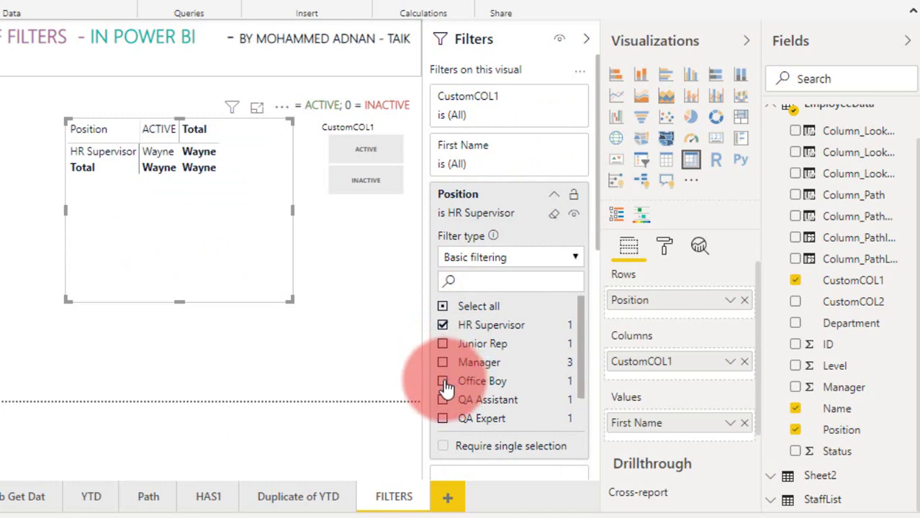
pyautogui.click(444, 381)
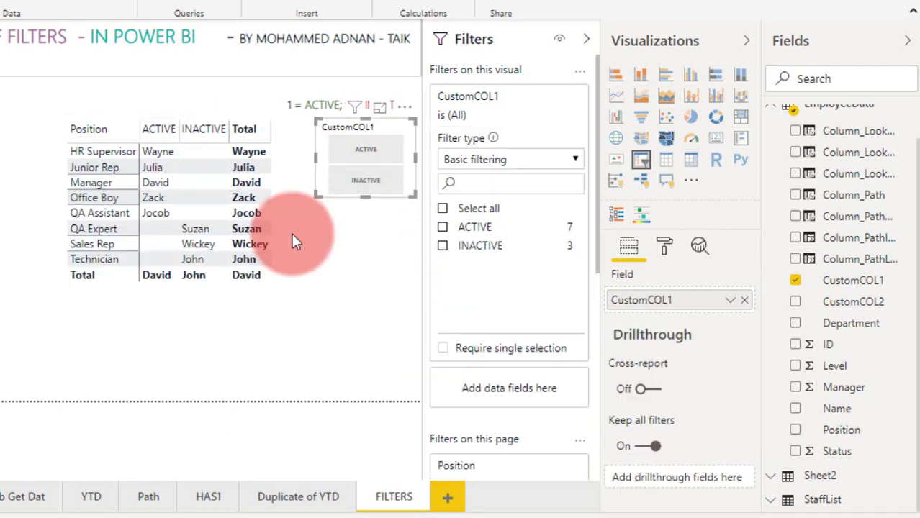
# Restrict the slicer's visual-level CustomCOL1 filter to ACTIVE
pyautogui.click(293, 241)
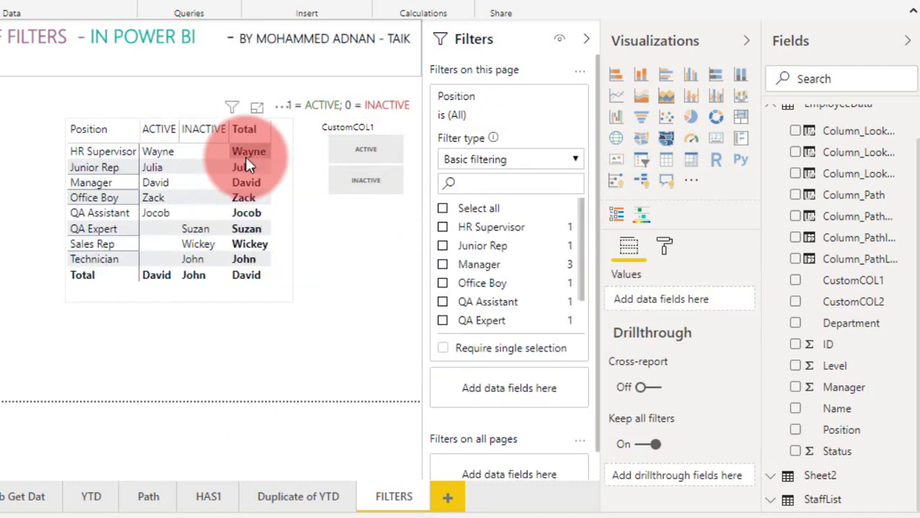
pyautogui.click(323, 138)
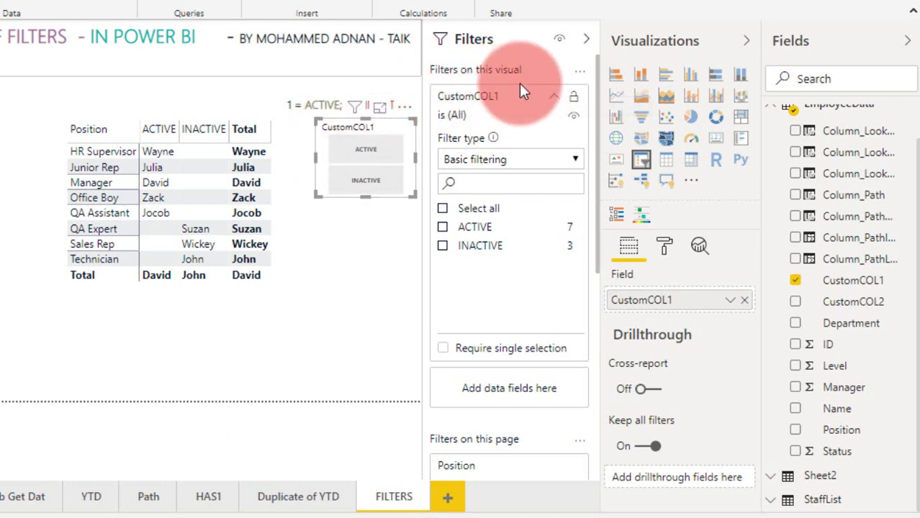
pyautogui.click(471, 231)
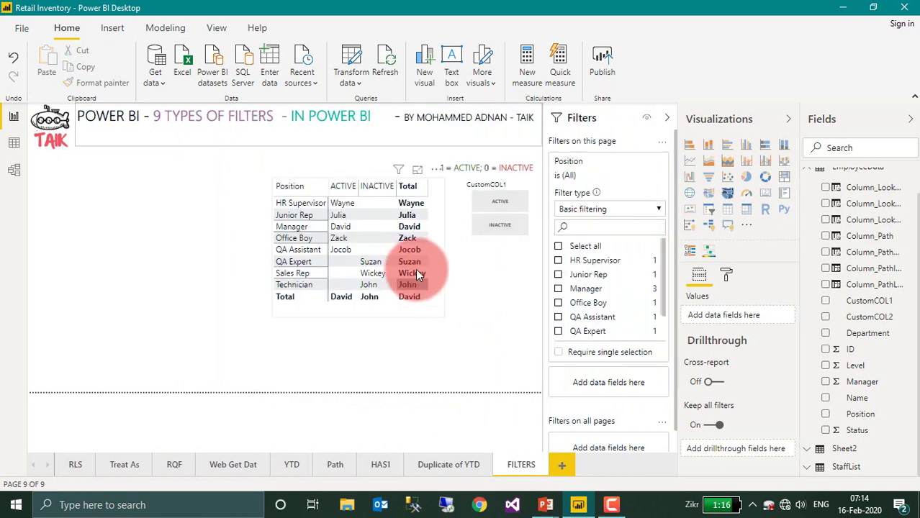
# Examine the current file's Query reduction options for slicers and filters, and leave the options without saving
pyautogui.click(25, 29)
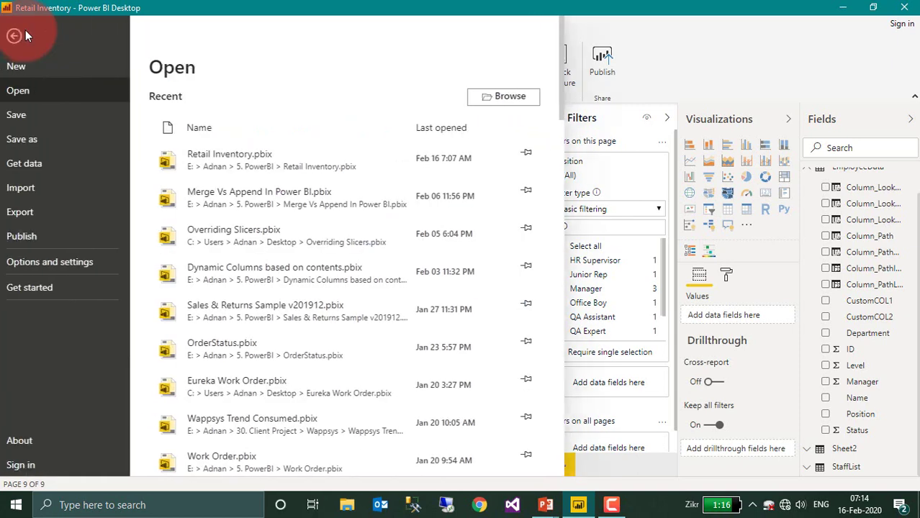
pyautogui.click(62, 263)
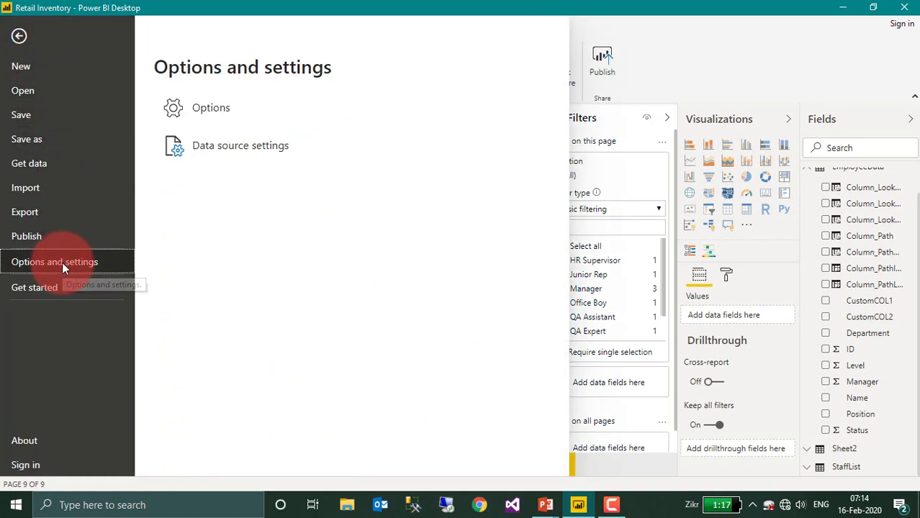
pyautogui.click(211, 111)
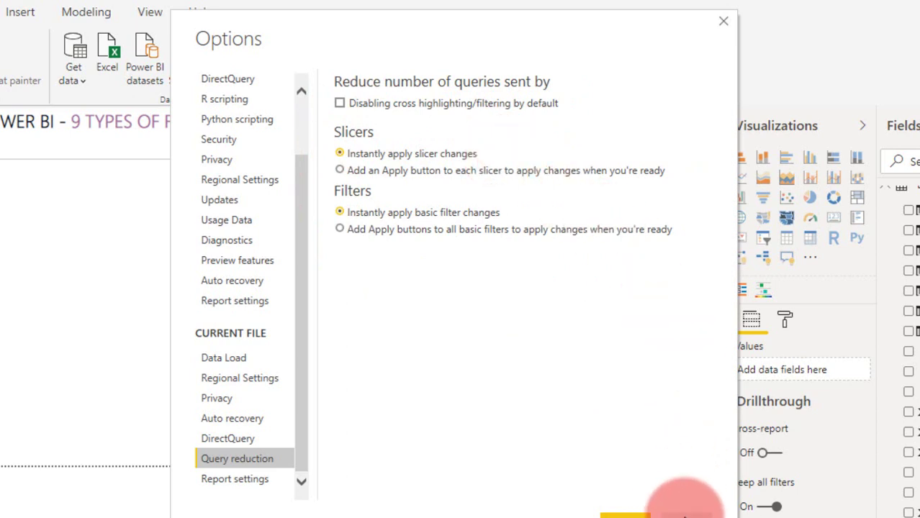
pyautogui.click(686, 513)
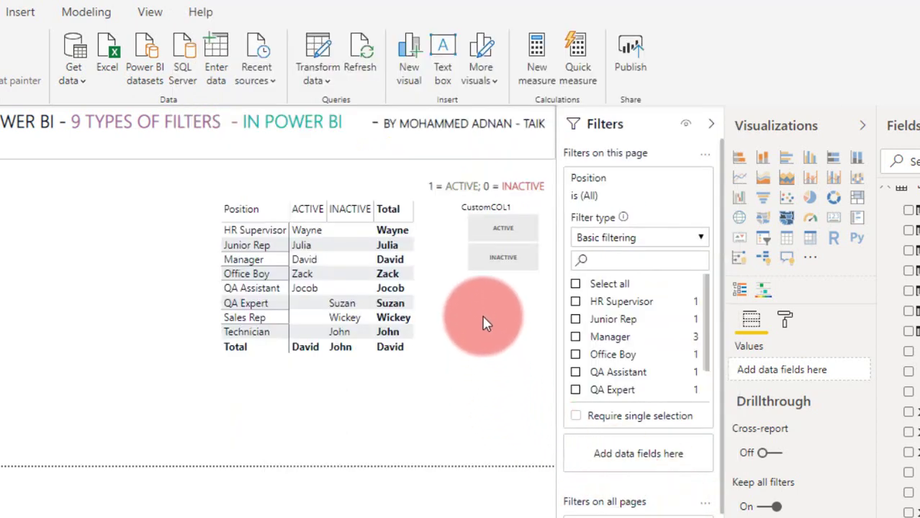
# Filter the matrix with the CustomCOL1 slicer by ACTIVE, switch it to INACTIVE, and clear the slicer selection
pyautogui.click(486, 234)
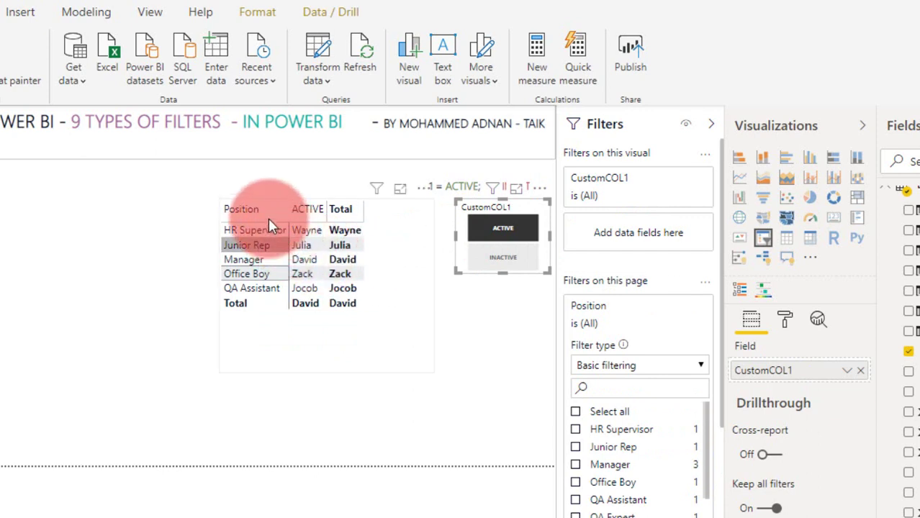
pyautogui.click(510, 224)
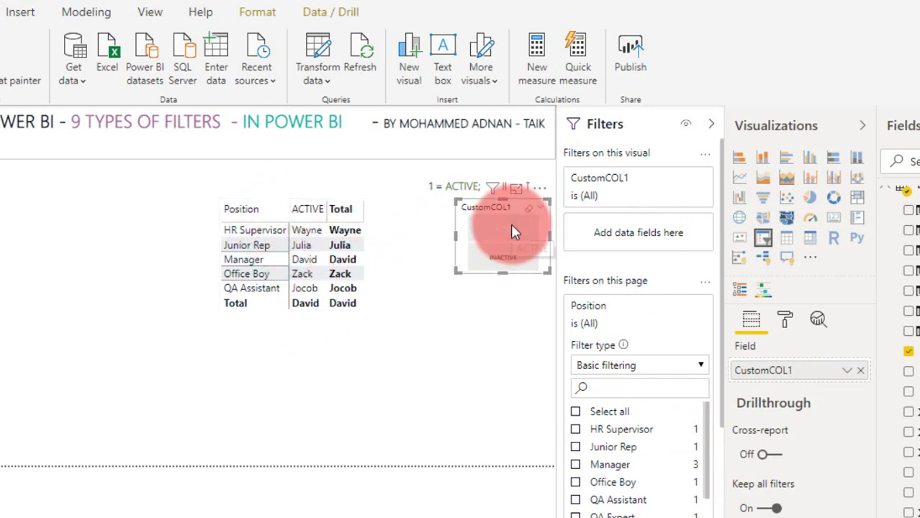
pyautogui.click(494, 261)
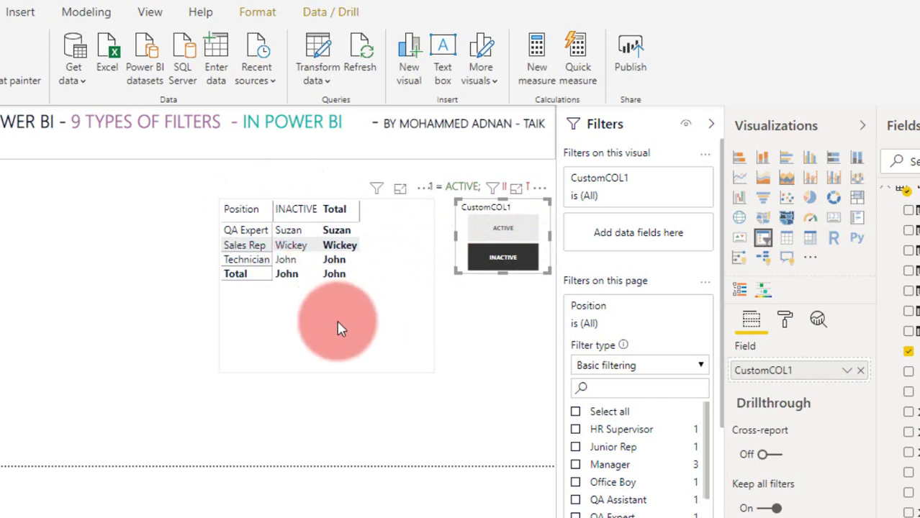
pyautogui.click(485, 259)
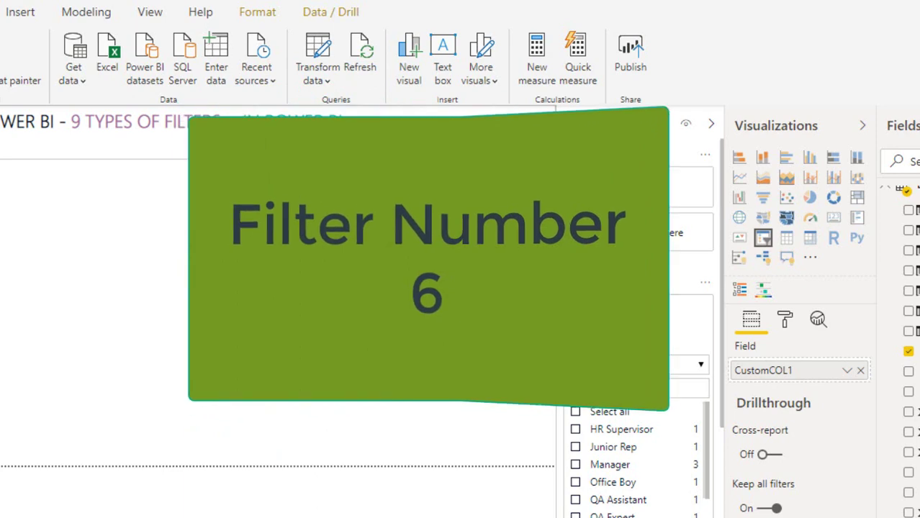
pyautogui.click(503, 354)
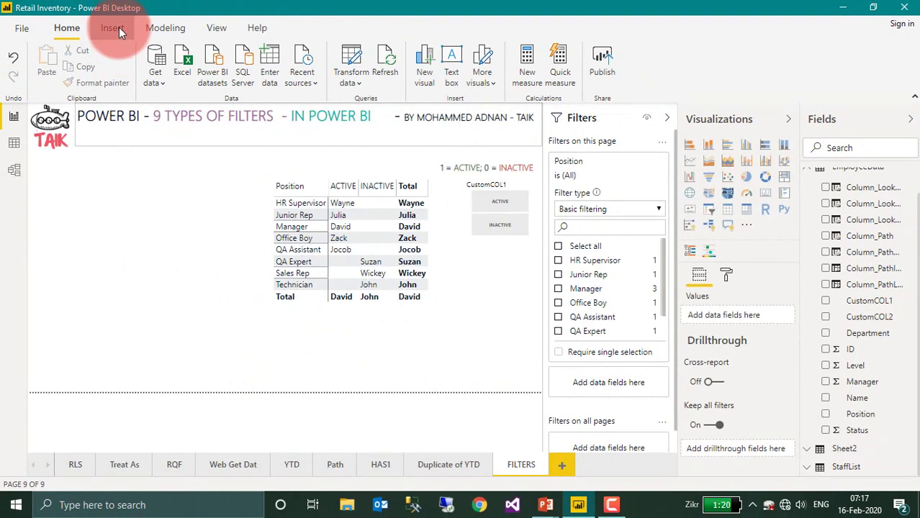
# Preview the report as the Technician security role and stop viewing as that role
pyautogui.click(118, 27)
pyautogui.click(151, 29)
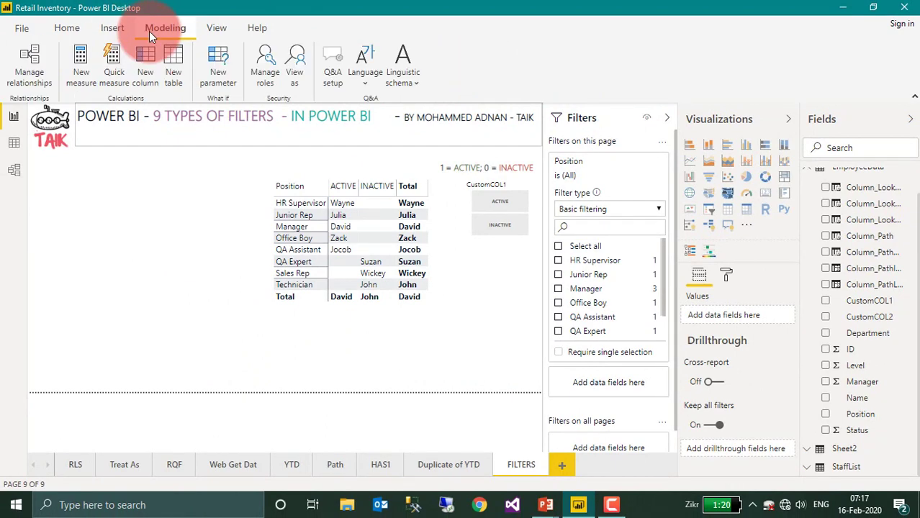
pyautogui.click(290, 77)
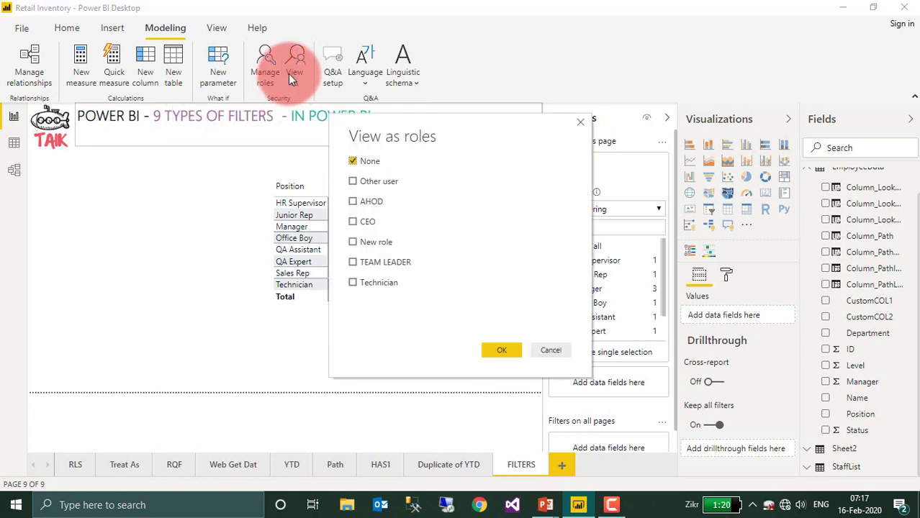
pyautogui.click(384, 283)
pyautogui.click(508, 350)
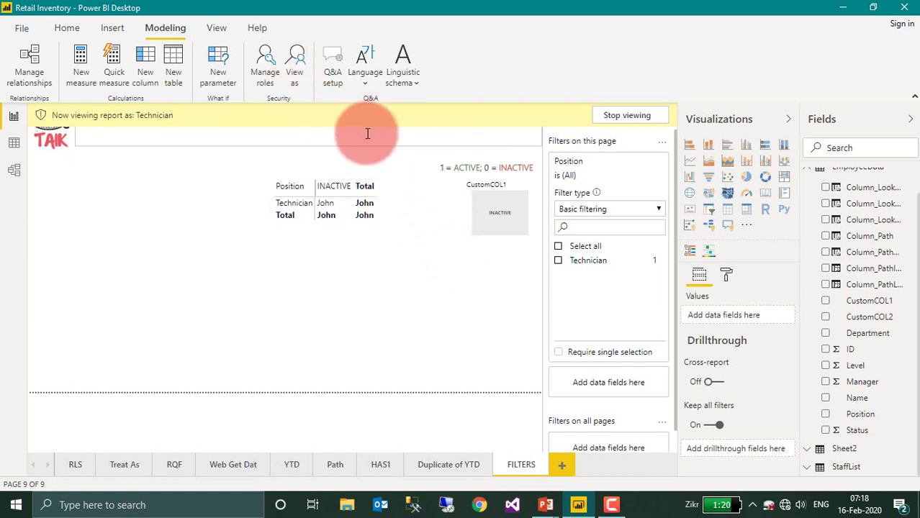
pyautogui.click(619, 116)
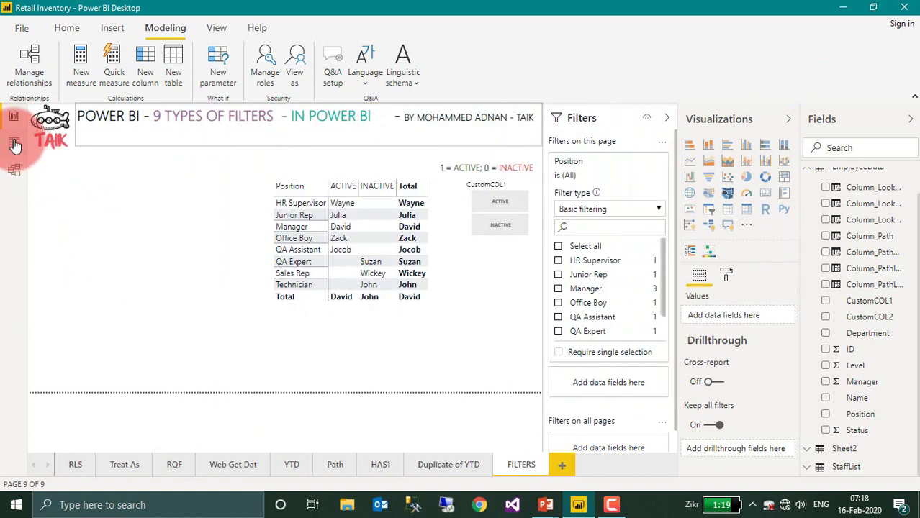
# Filter the Department column of the EmployeeData table to IT in the data view and compare it with the report's matrix
pyautogui.click(14, 145)
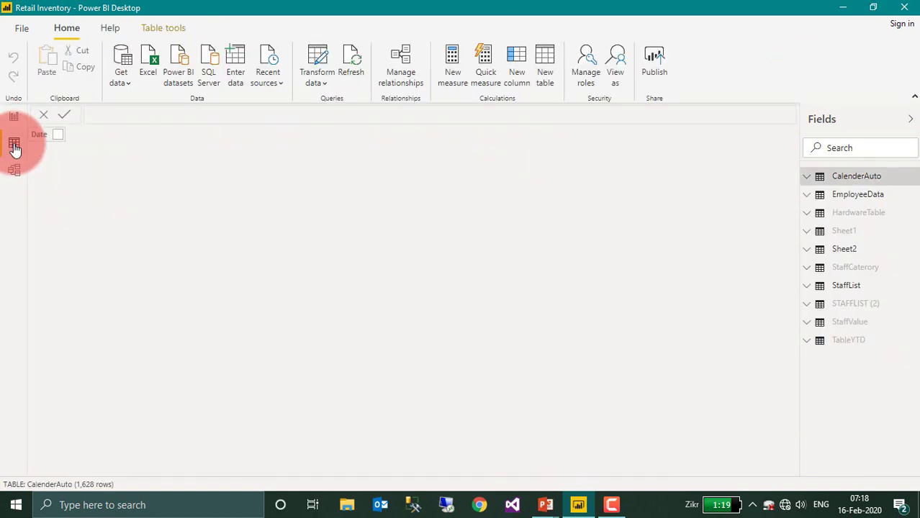
pyautogui.click(872, 201)
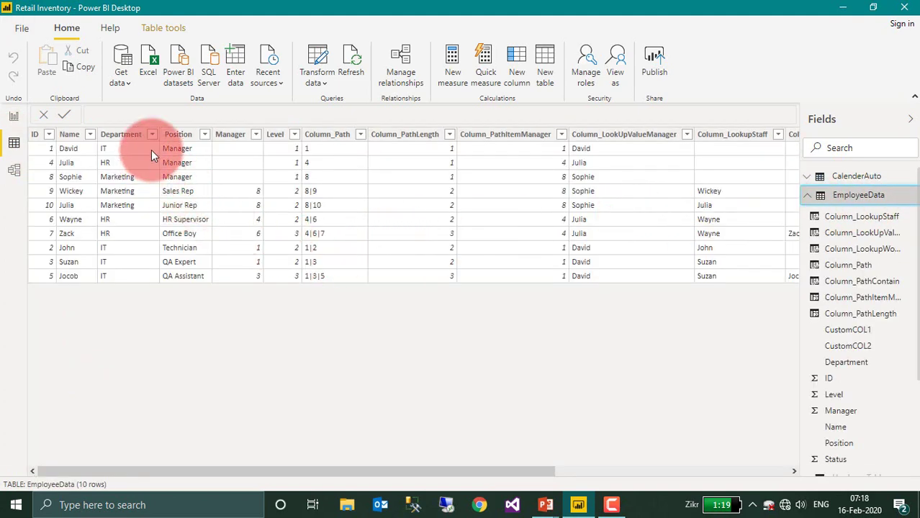
pyautogui.click(152, 136)
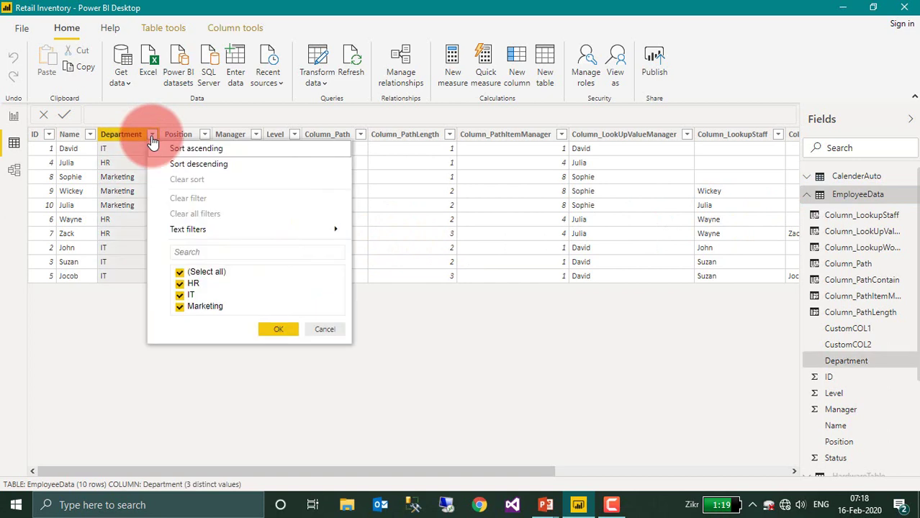
pyautogui.click(186, 273)
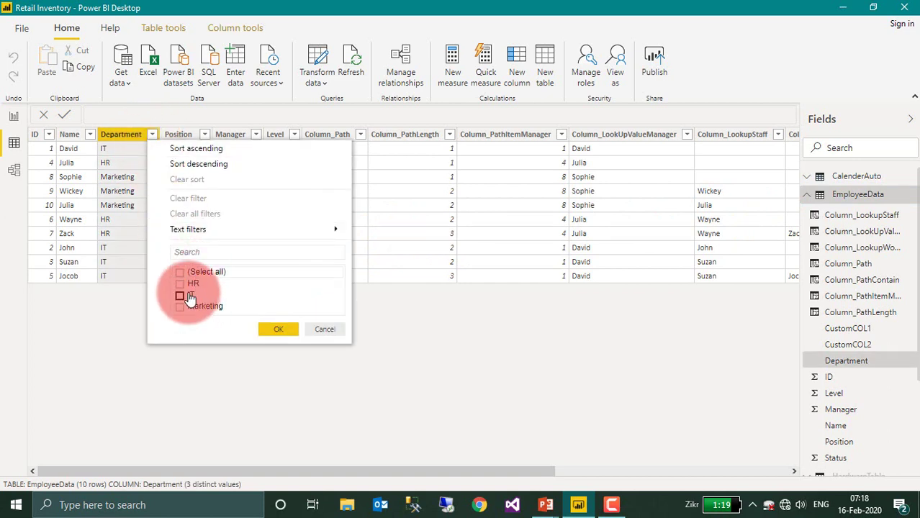
pyautogui.click(189, 298)
pyautogui.click(278, 330)
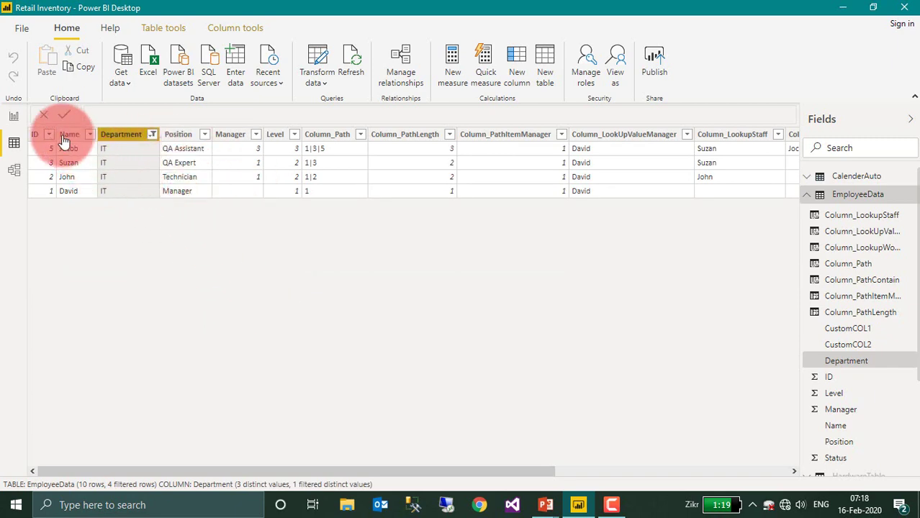
pyautogui.click(15, 117)
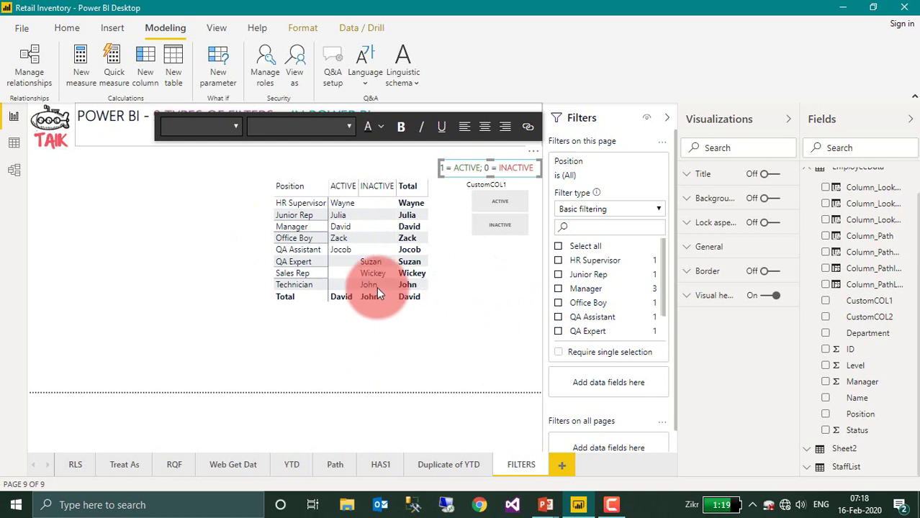
pyautogui.click(13, 143)
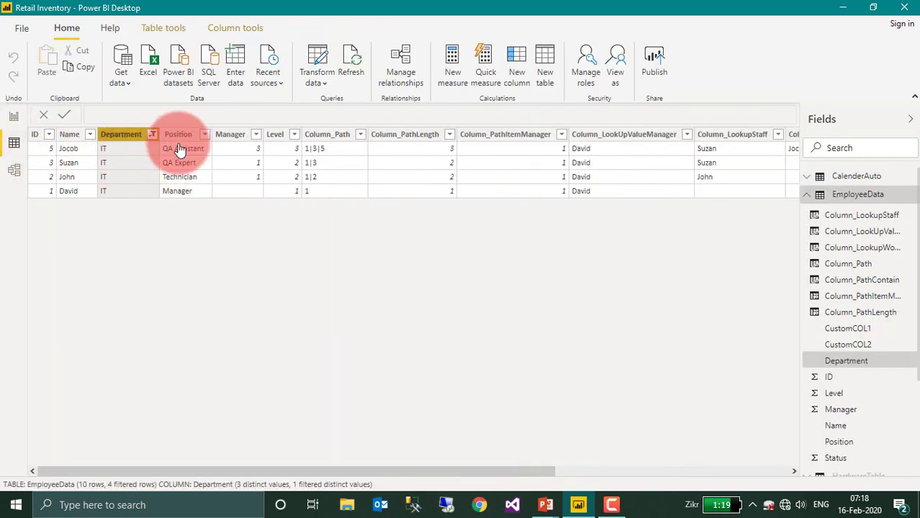